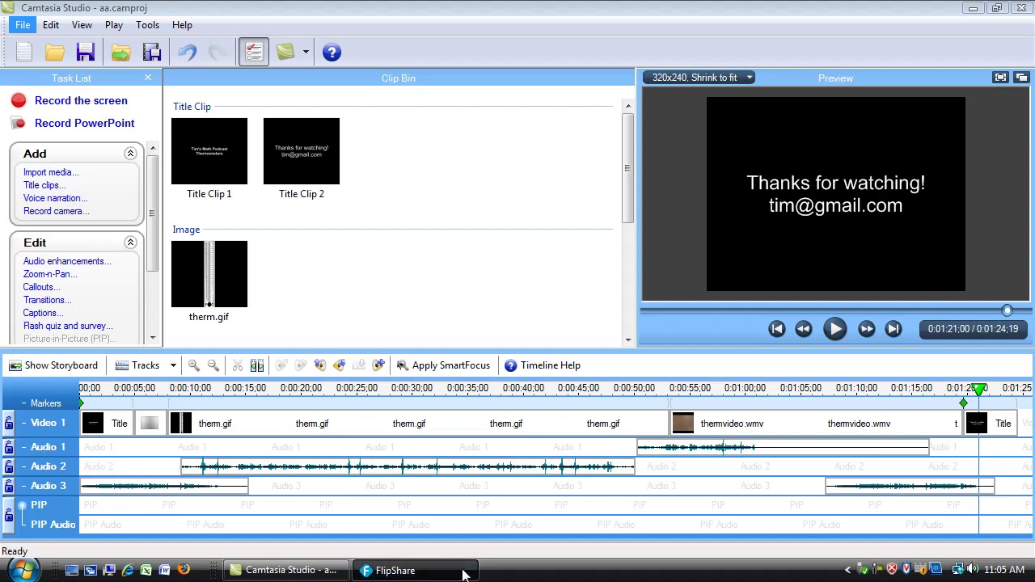
Bring FlipShare forward and scroll the camcorder's video grid back to the top of the list
click(464, 573)
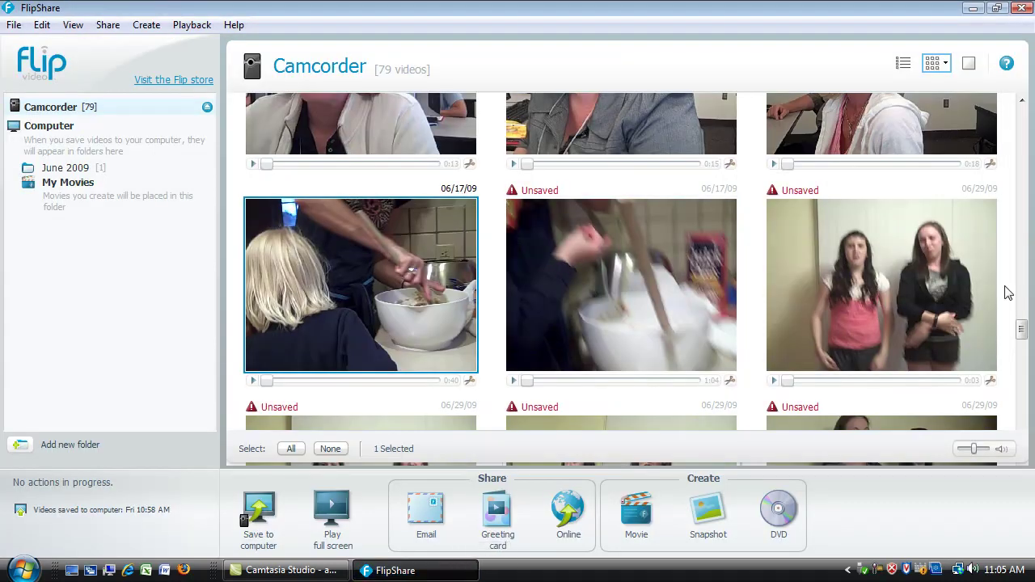
drag(1022, 328, 1022, 113)
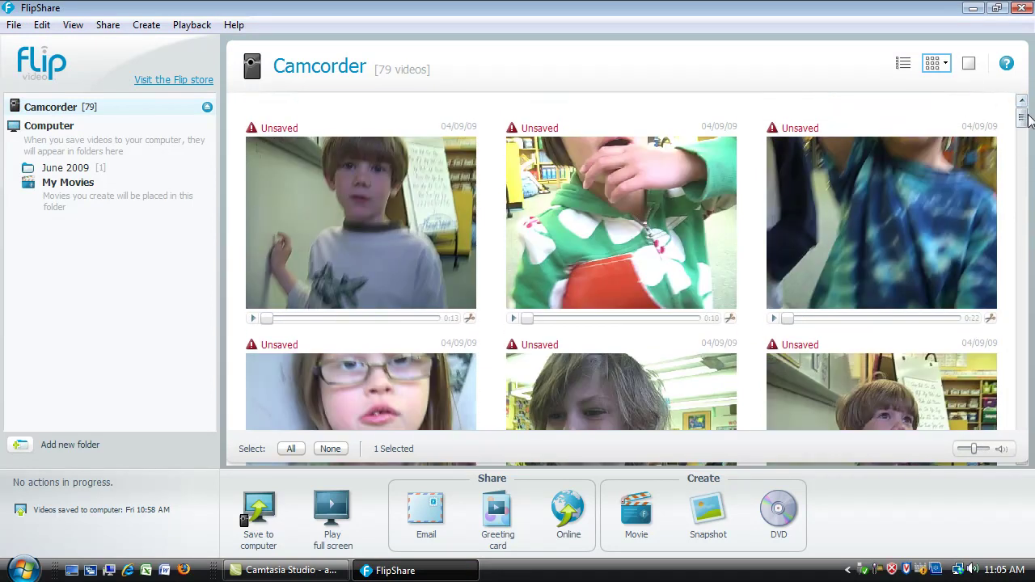
drag(1028, 115, 1028, 115)
click(25, 102)
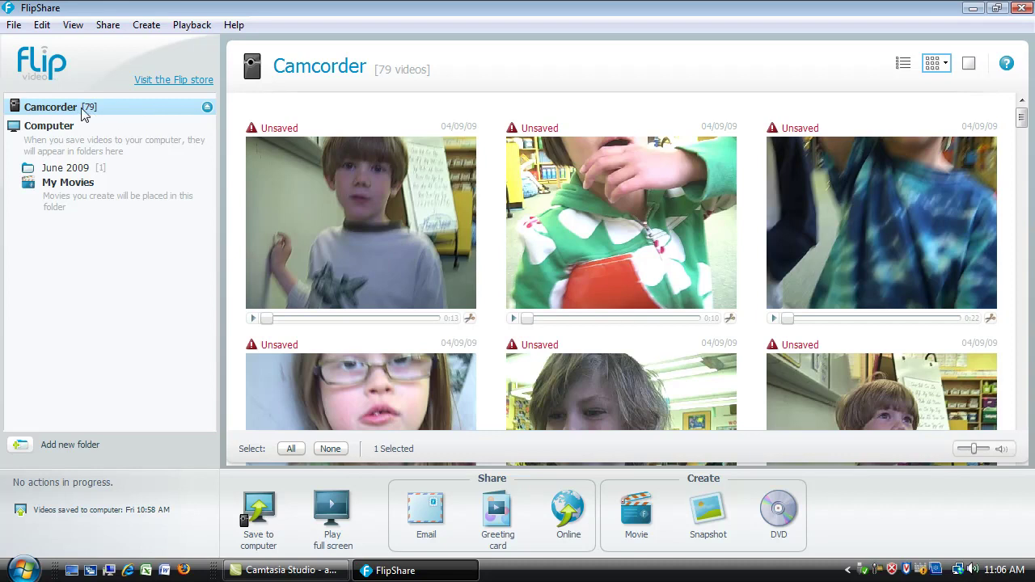
click(46, 132)
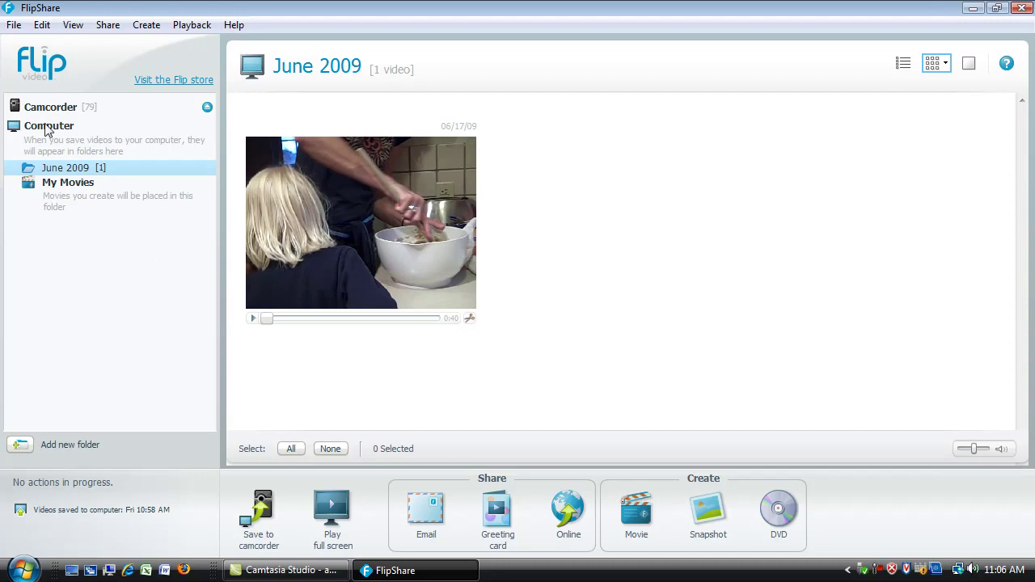
click(52, 108)
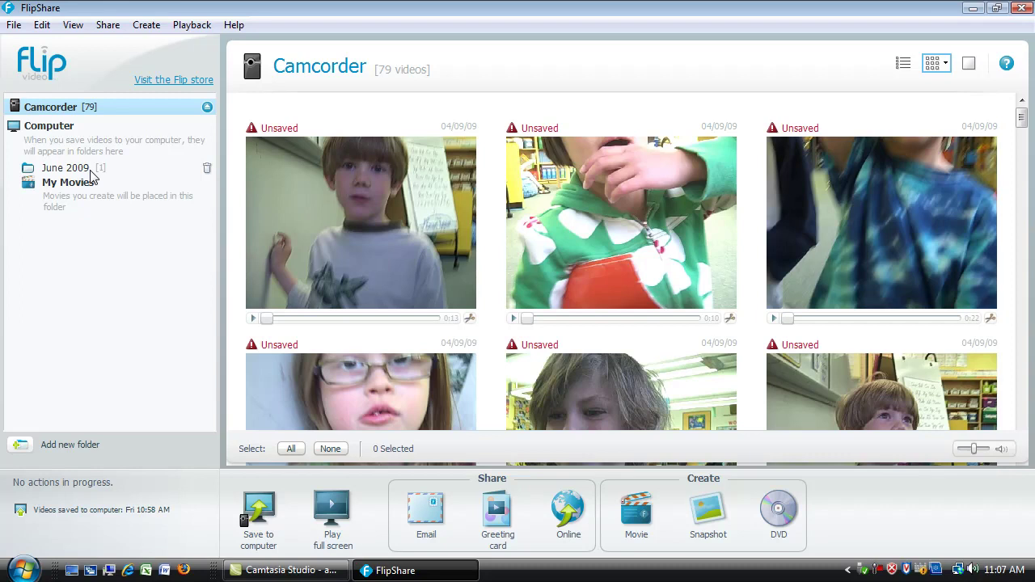
Select the 1:04 kitchen mixing clip from 06/17/09, preview it, and rewind it to the start
drag(1021, 123, 1006, 336)
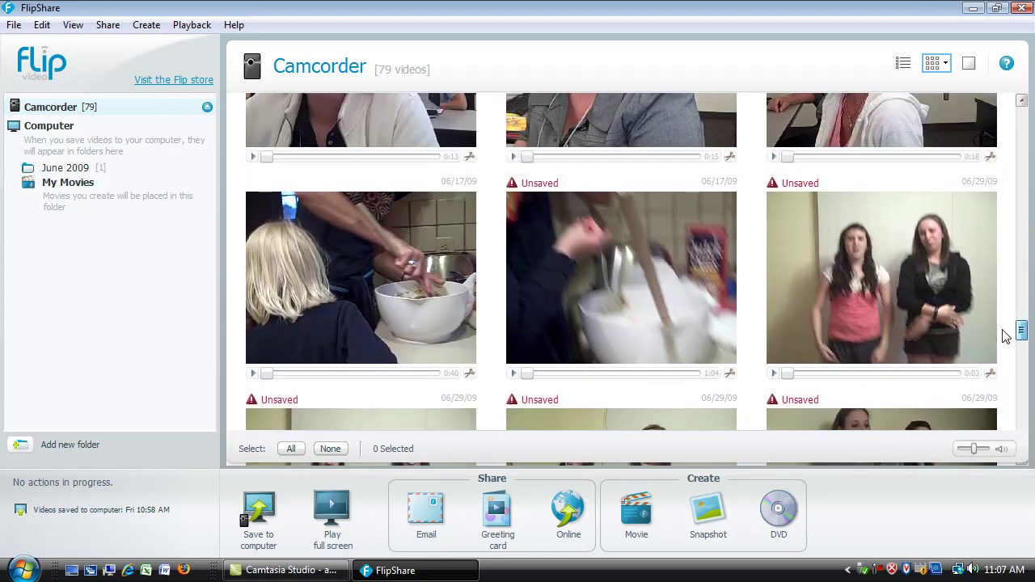
click(635, 332)
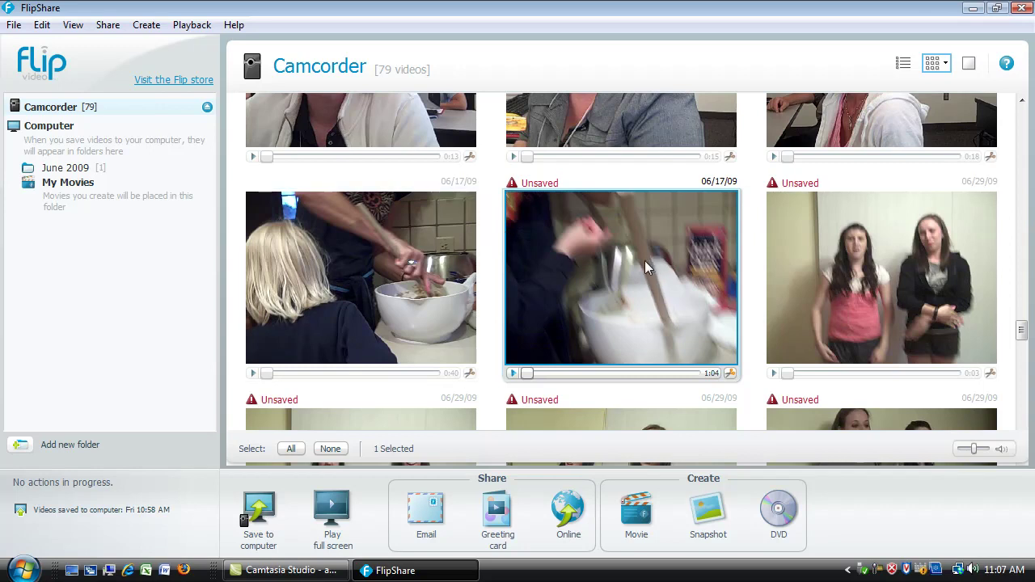
click(511, 372)
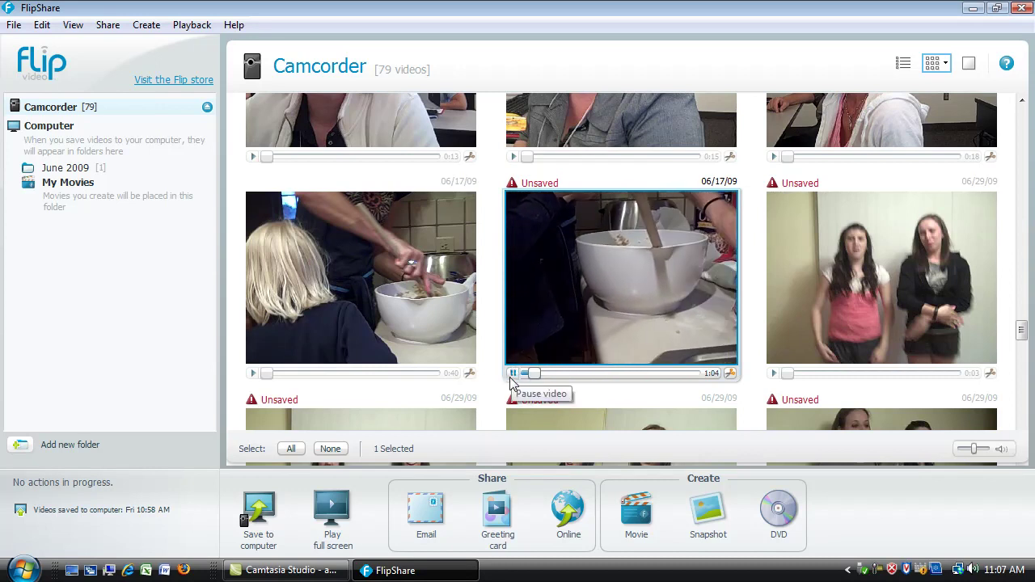
click(513, 374)
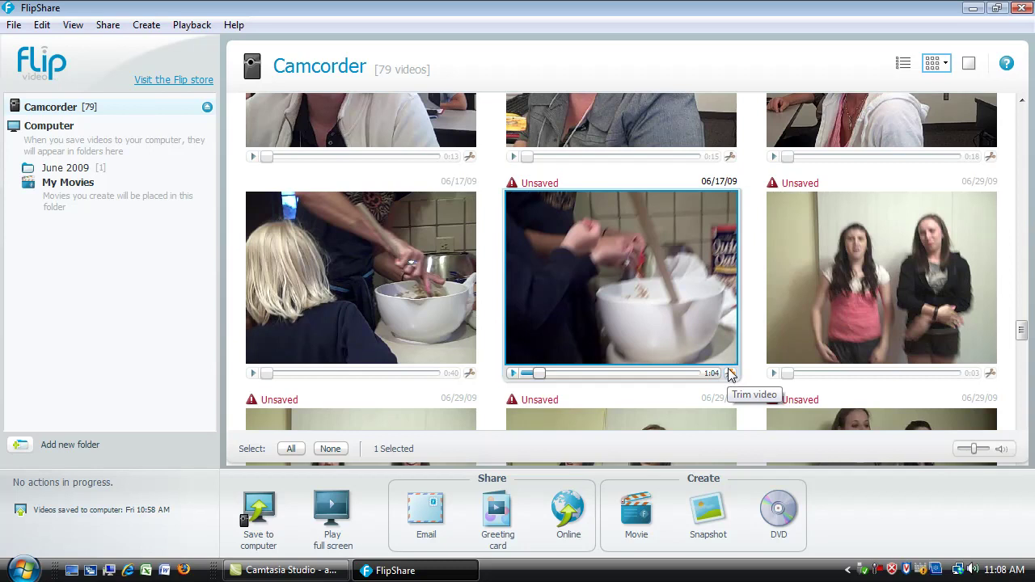
drag(538, 380, 526, 378)
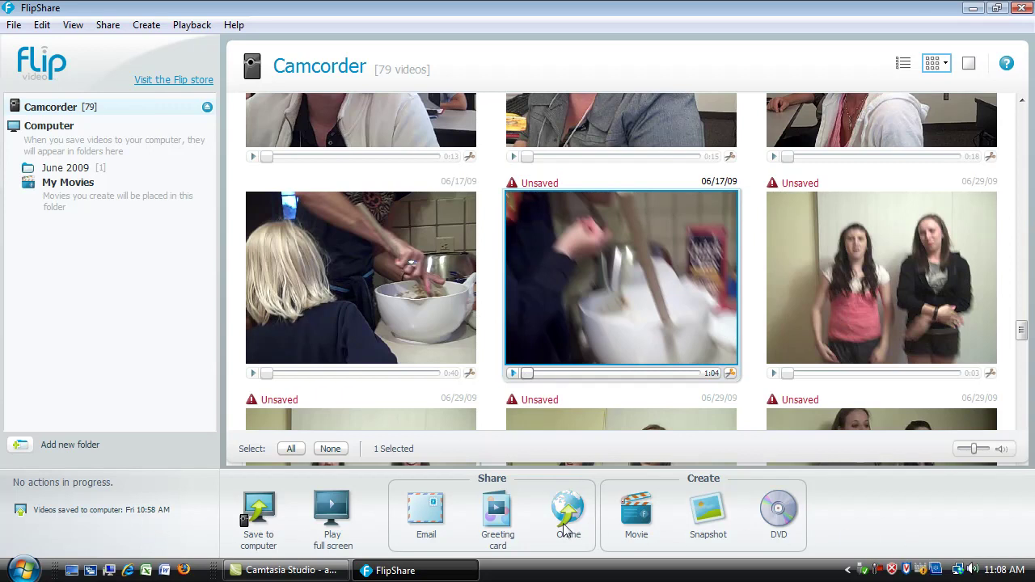
Save the 1:04 clip into the June 2009 folder on the computer and minimize FlipShare
click(259, 517)
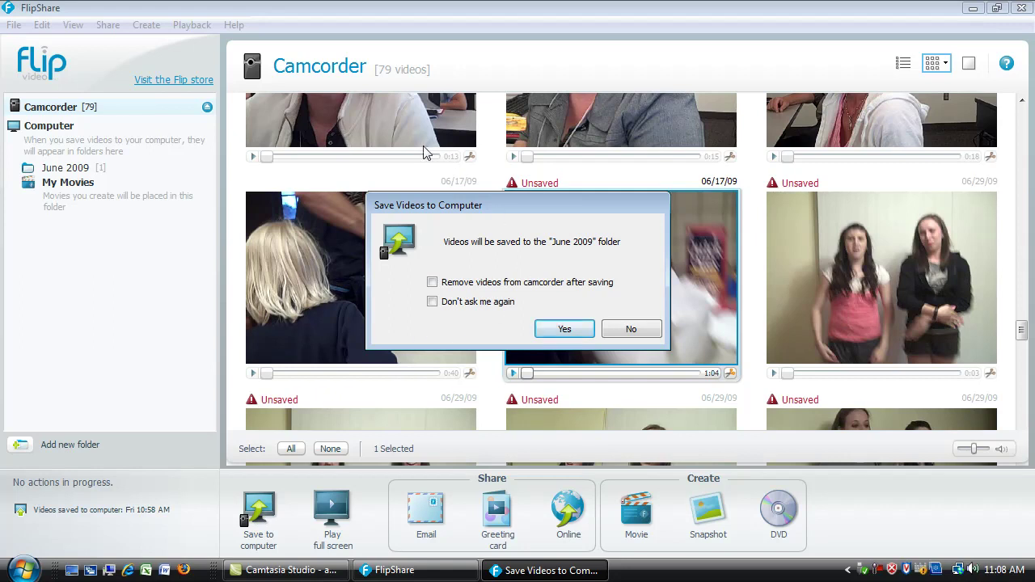
click(564, 332)
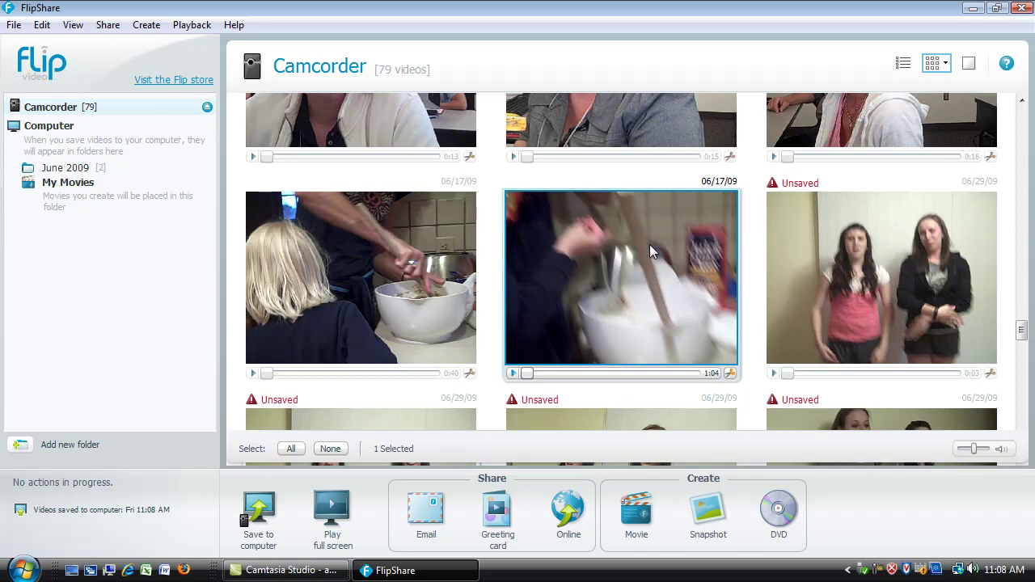
click(973, 8)
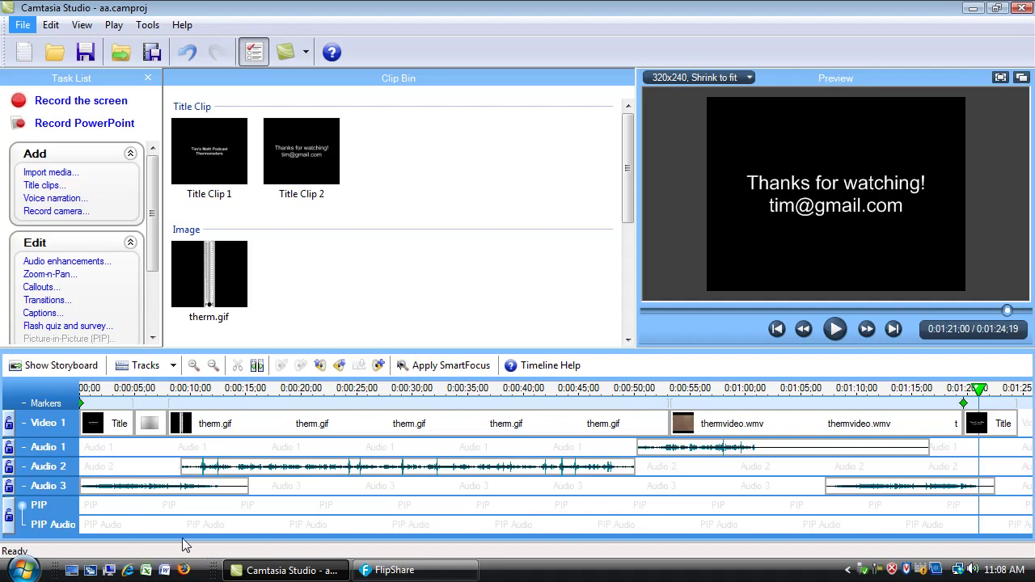
Open Windows Explorer, enlarge its window, and go to the UEN user folder from the navigation pane
click(111, 571)
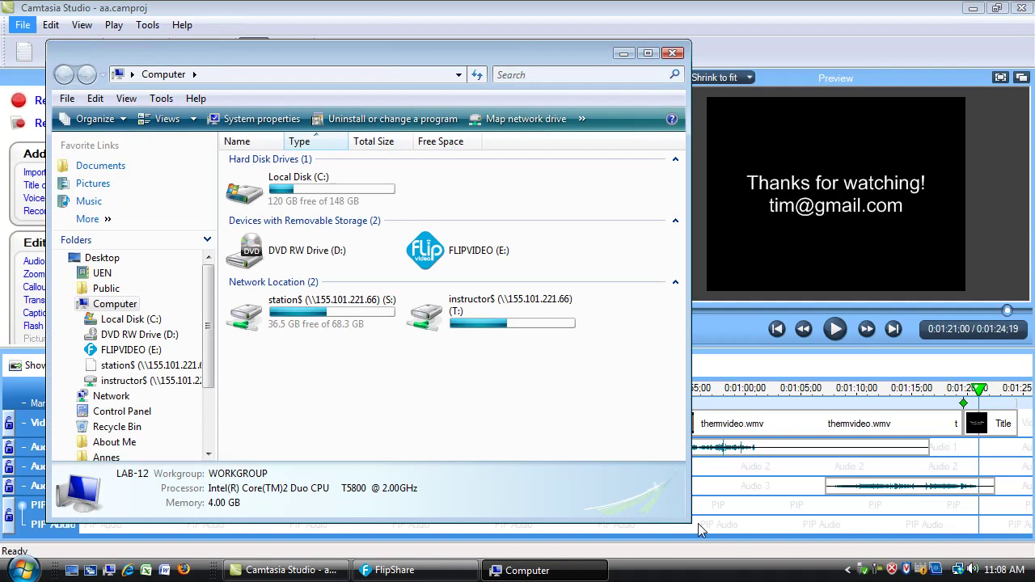
drag(684, 518, 767, 526)
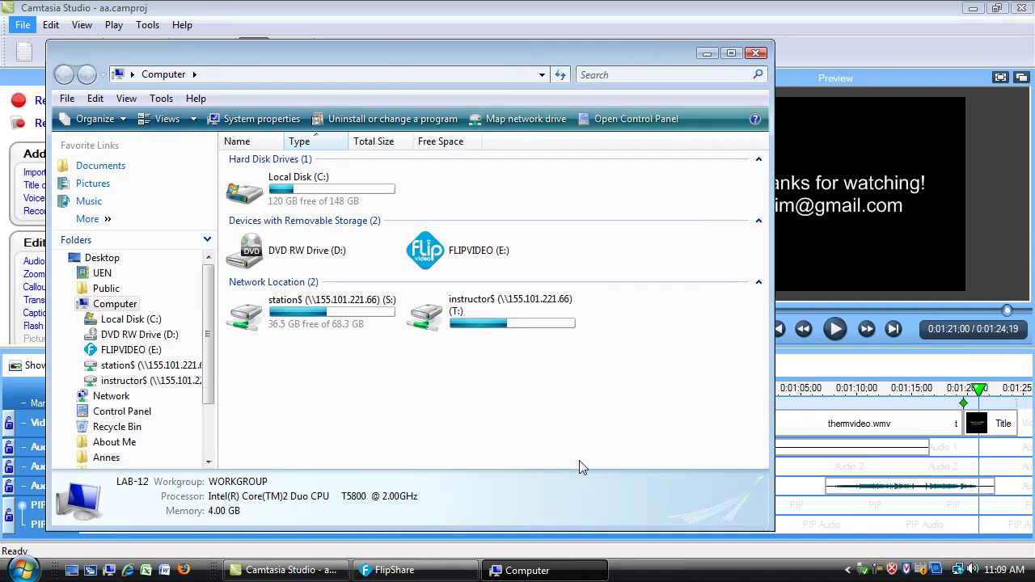
click(118, 170)
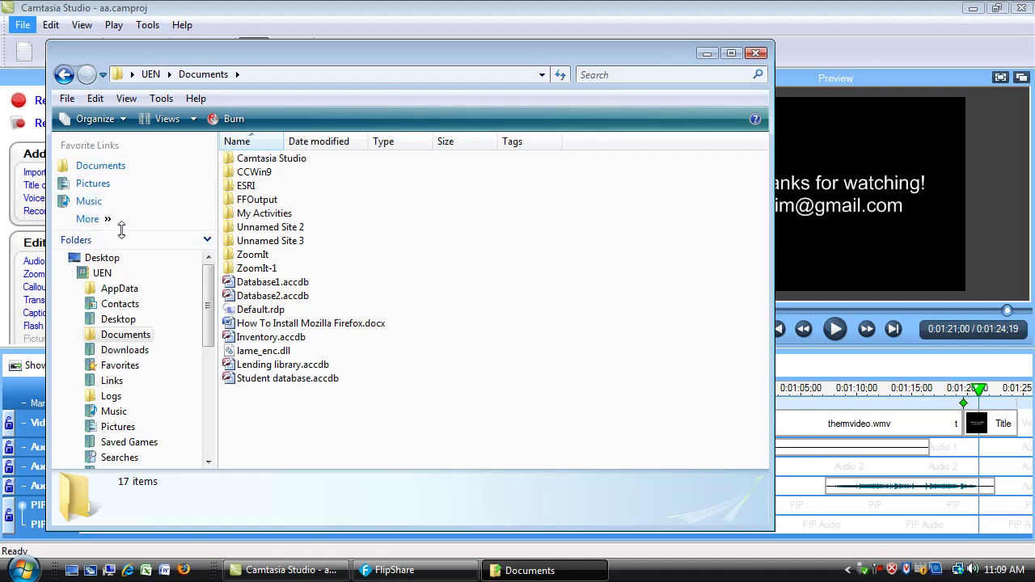
drag(121, 230, 118, 307)
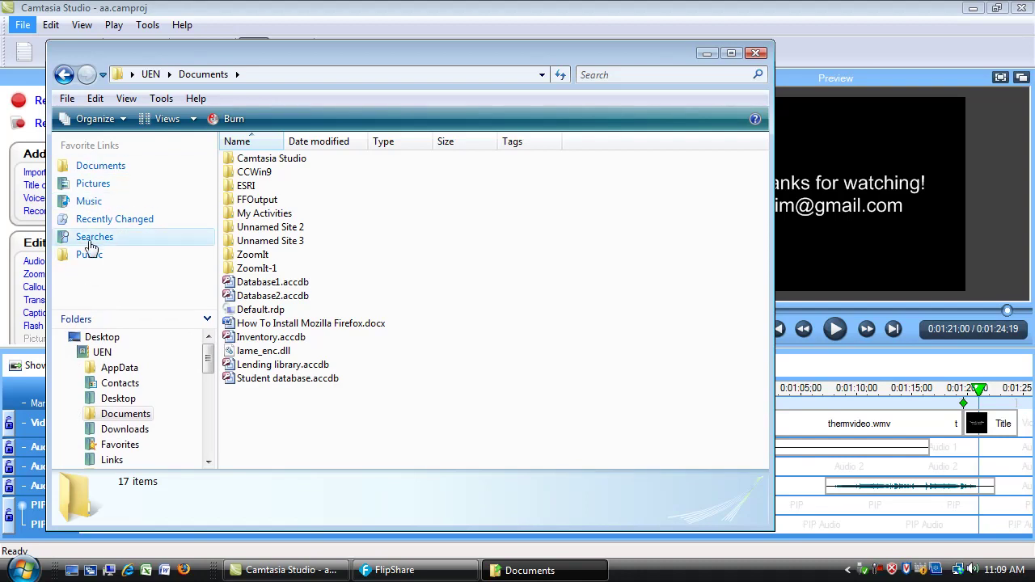
drag(116, 311, 116, 256)
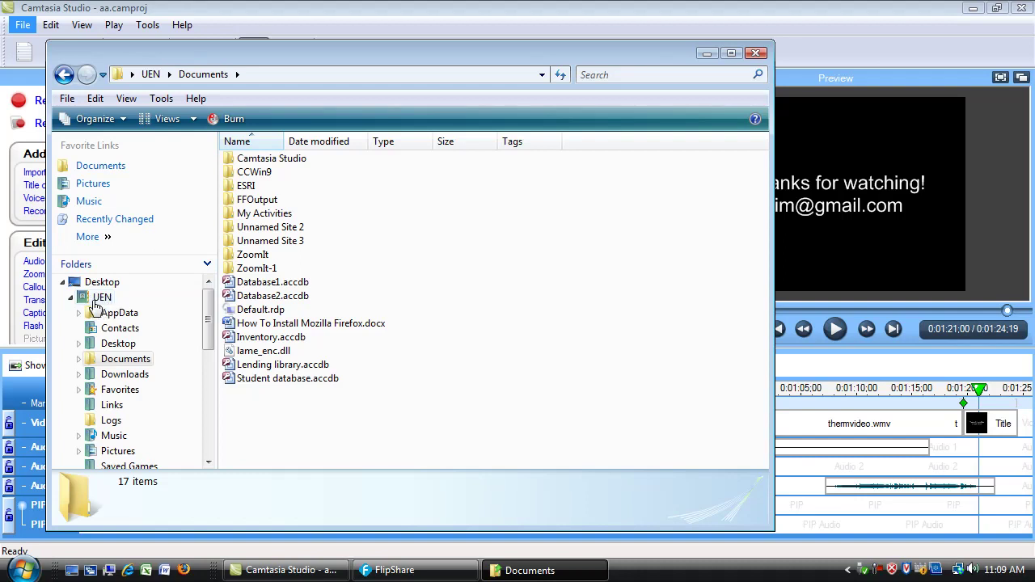
click(96, 302)
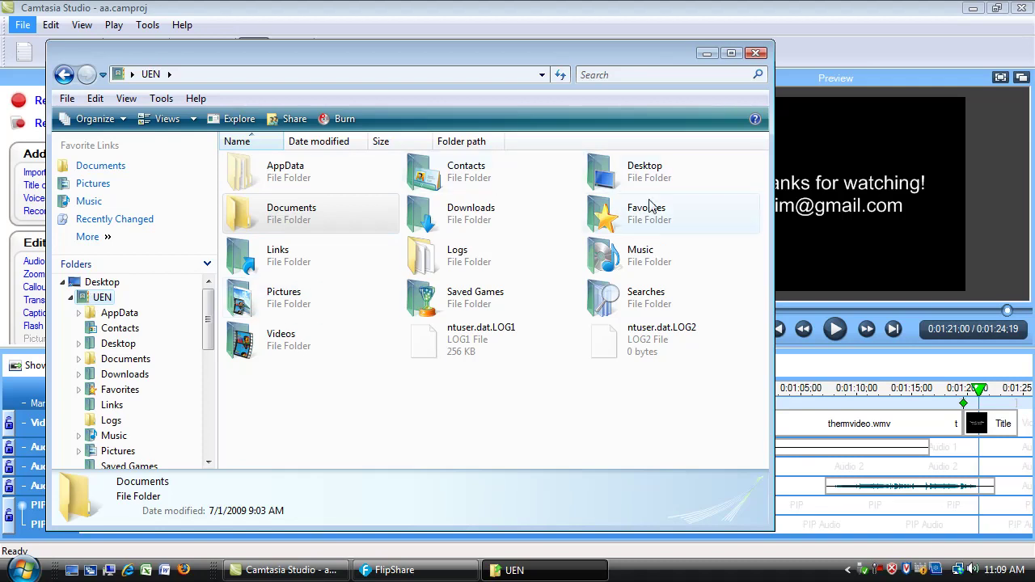
Open Videos > FlipShare Data > Videos, select VID00082.AVI, and move the window aside to show Camtasia
double_click(245, 346)
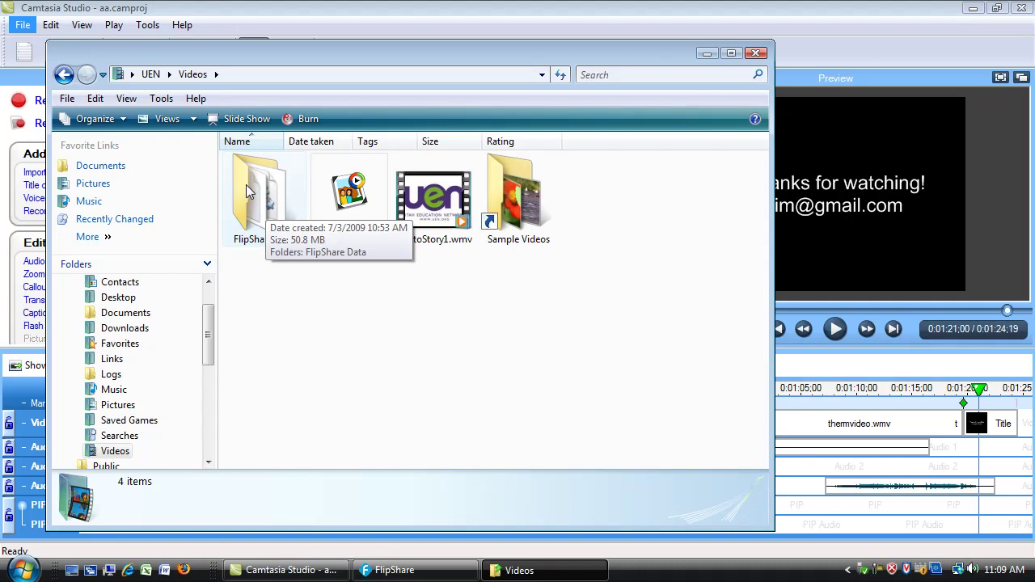
double_click(246, 184)
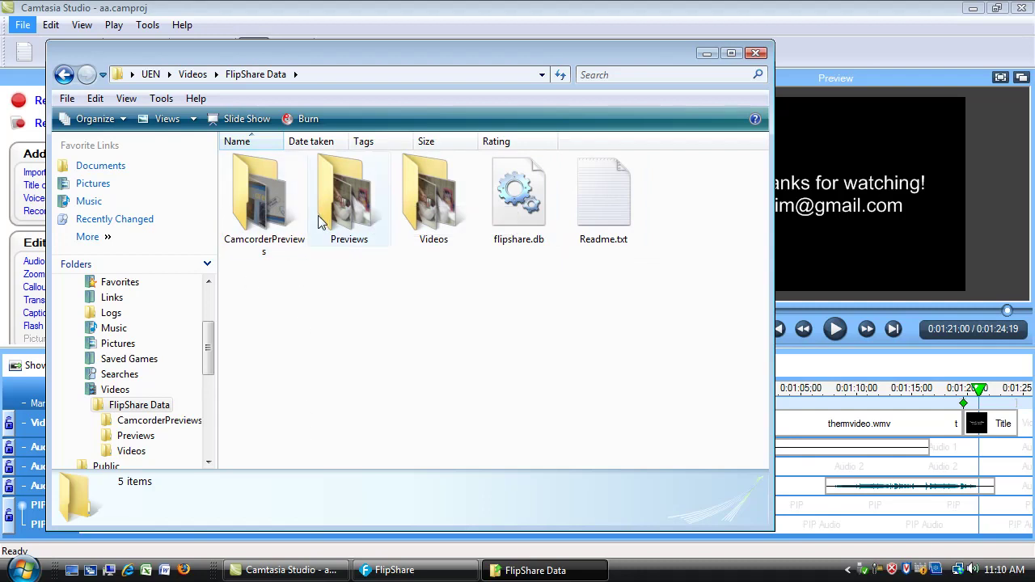
double_click(411, 197)
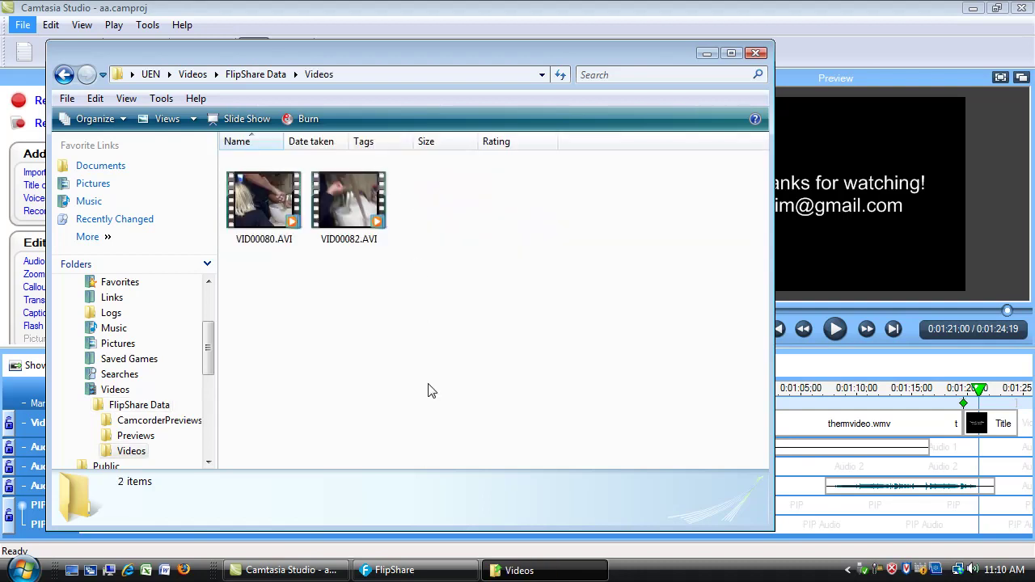
click(271, 209)
click(353, 205)
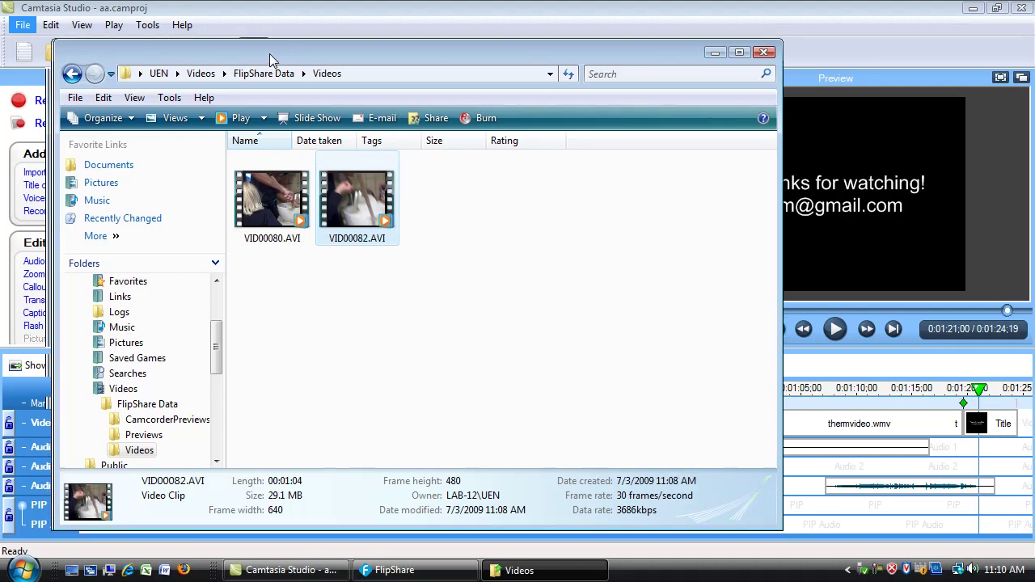
drag(273, 62, 458, 69)
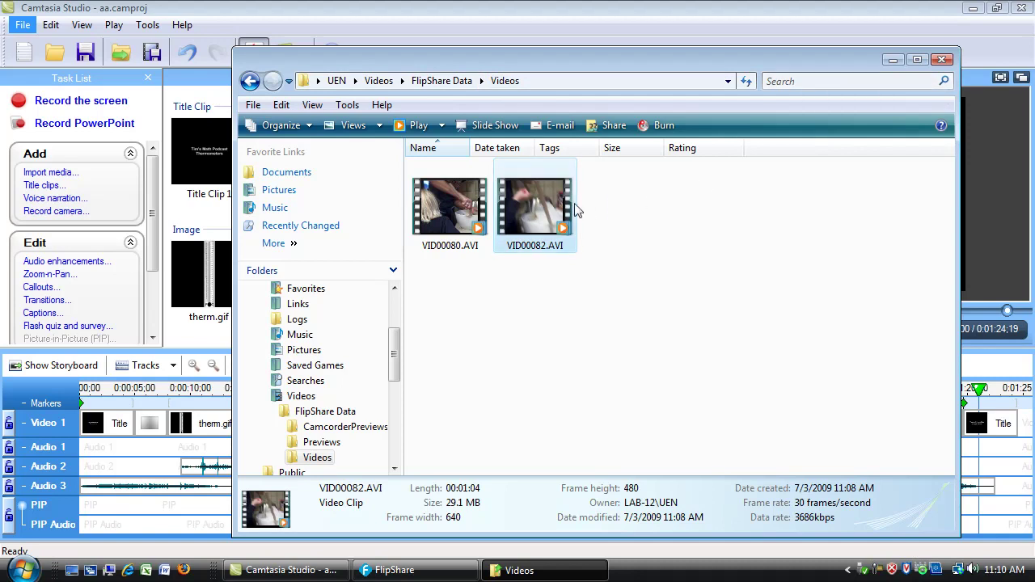
Search Documents for 'Videos', then open the FlipShare Data Videos folder from the Folders tree
click(275, 173)
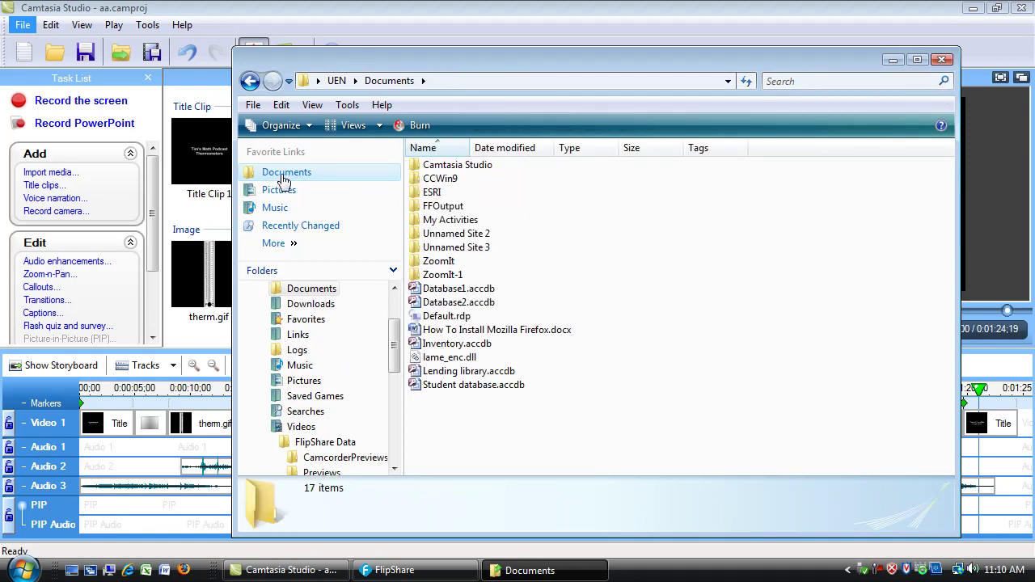
click(797, 81)
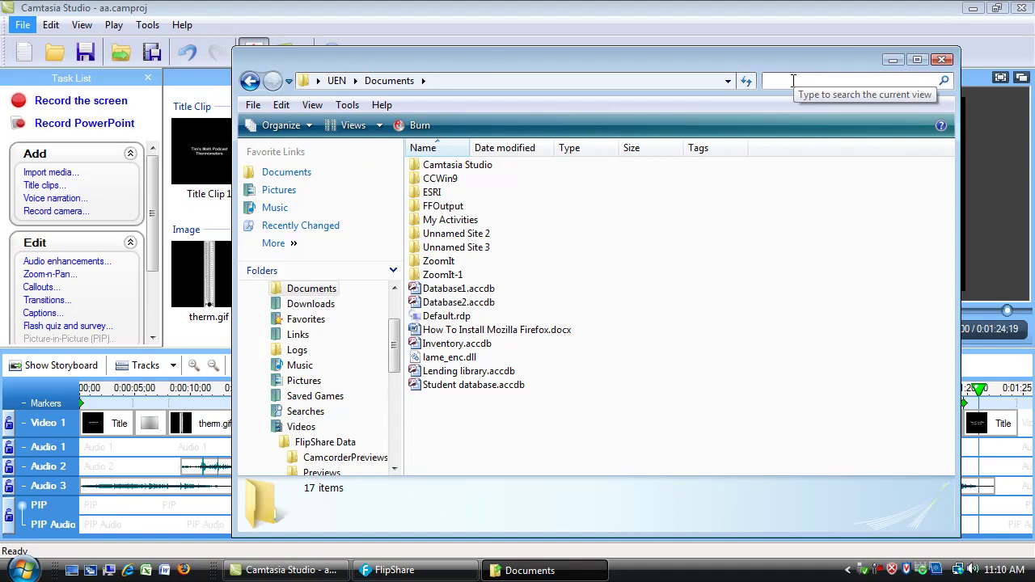
text(Videos)
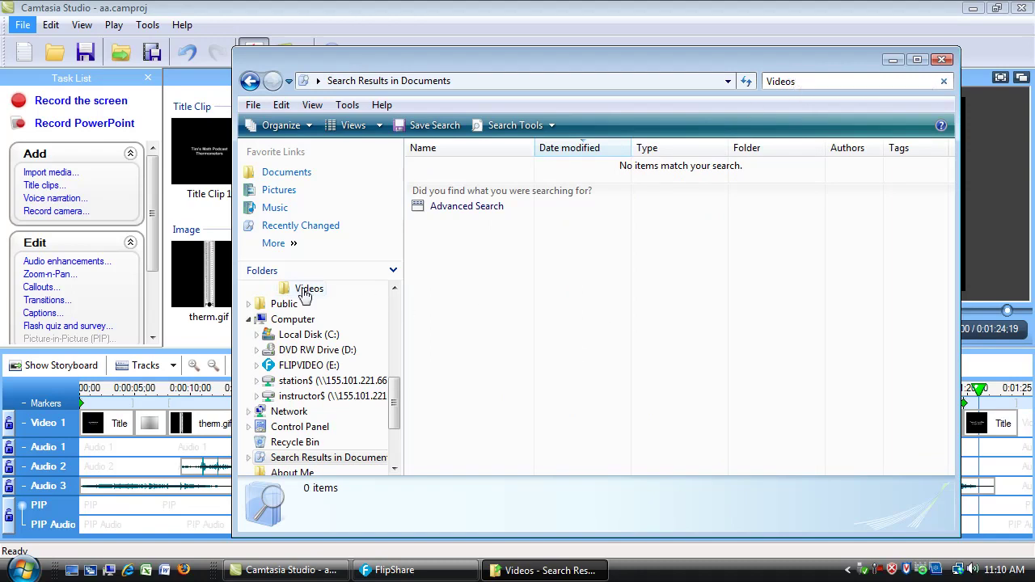
click(306, 291)
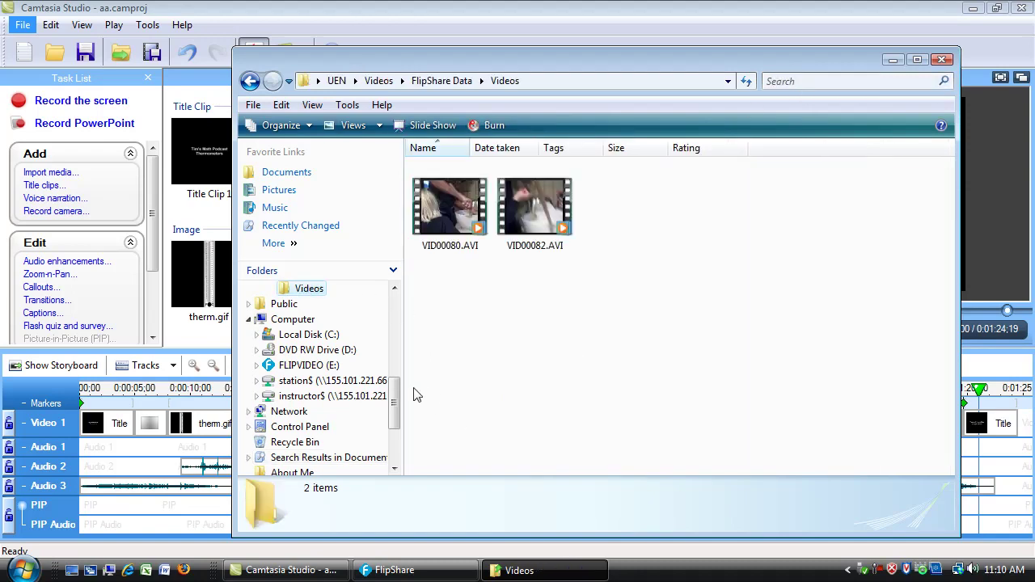
Scroll the navigation pane and expand and collapse the extra favorite links list
scroll(397, 381, up, 2)
scroll(398, 356, up, 2)
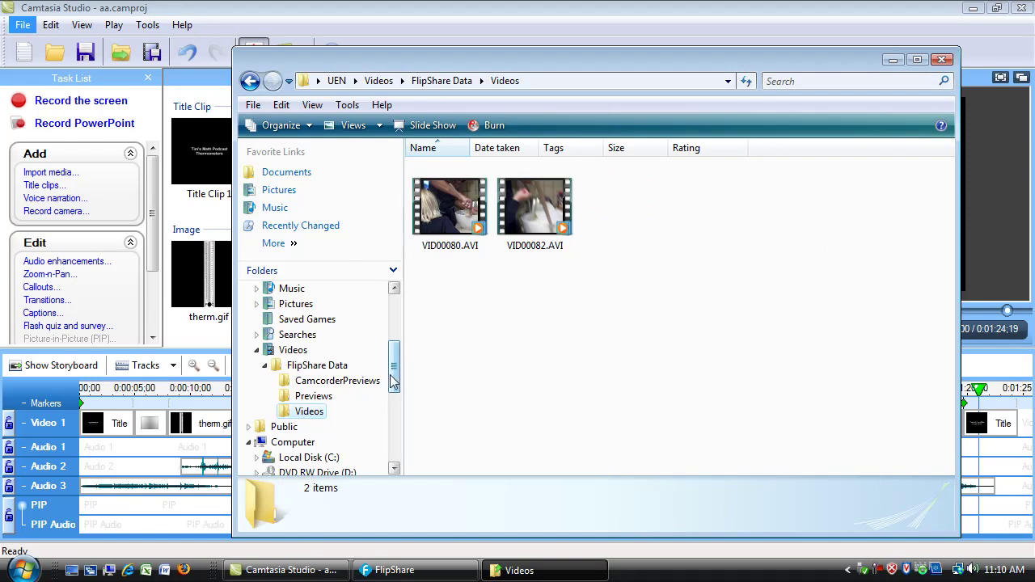
drag(395, 371, 393, 324)
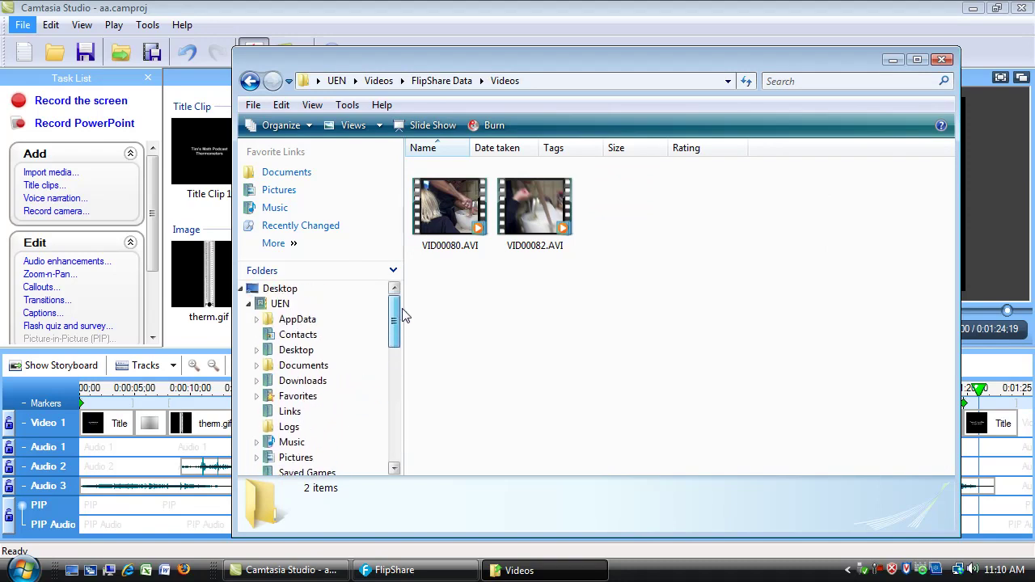
click(292, 247)
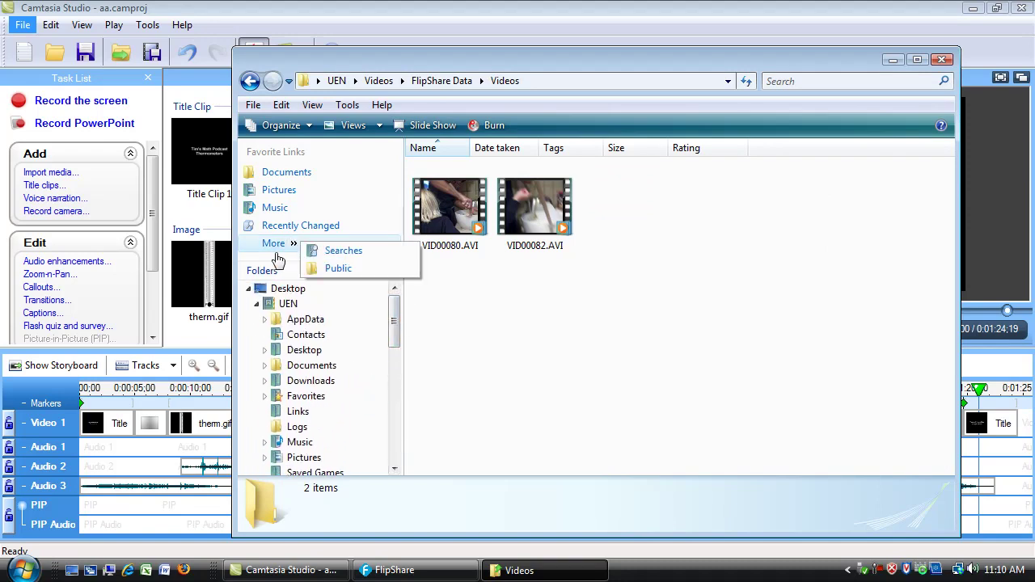
click(274, 249)
click(273, 248)
click(275, 245)
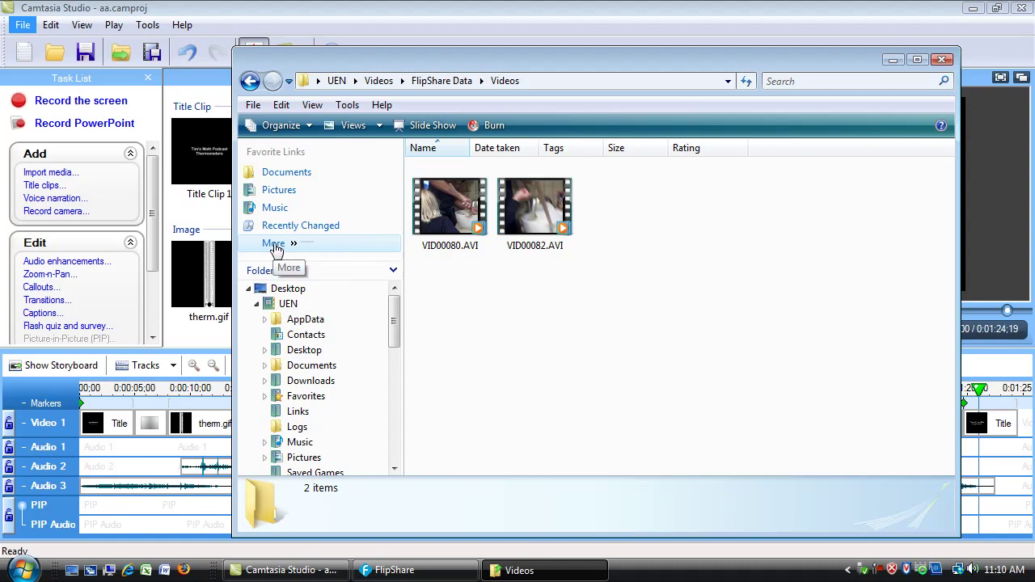
click(275, 245)
click(369, 205)
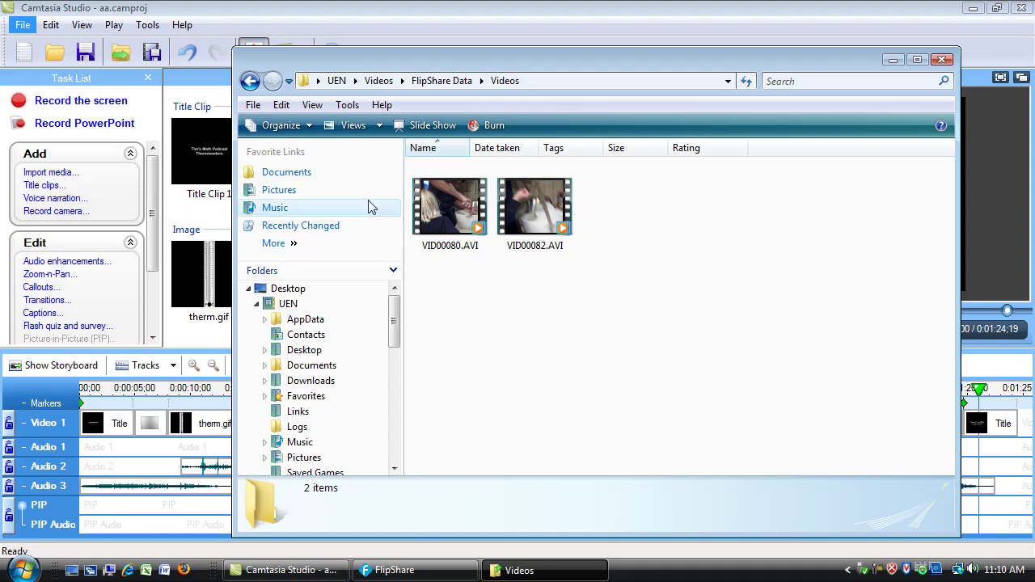
click(369, 274)
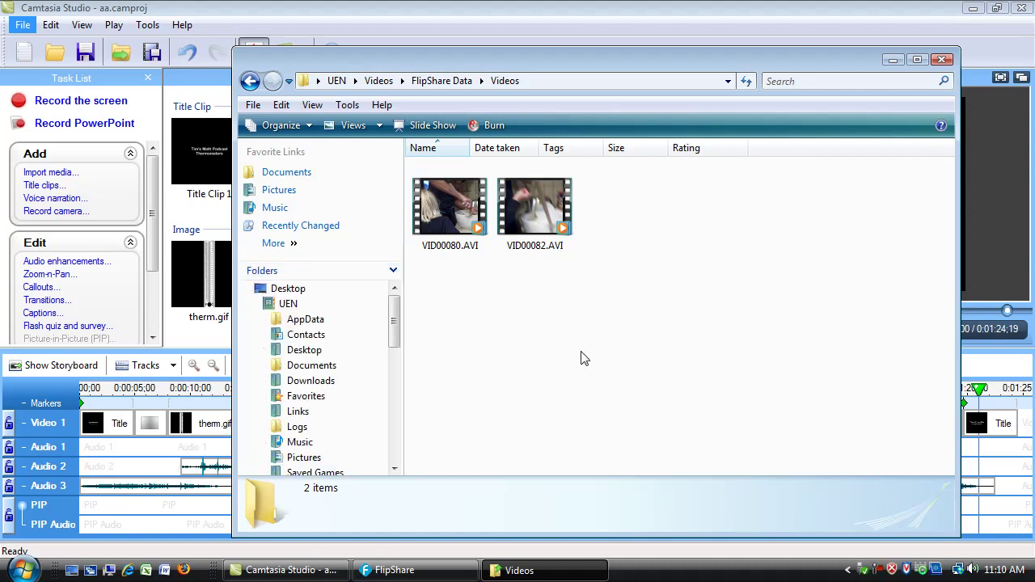
Select VID00082.AVI, shift Explorer right, and bring the aa.camproj Camtasia project to the front
drag(676, 60, 742, 48)
click(625, 200)
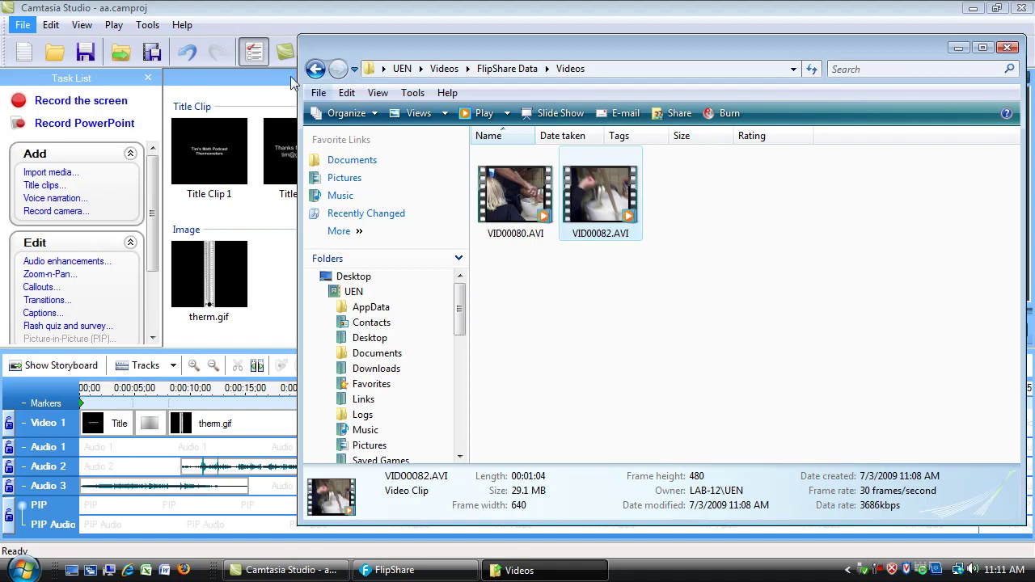
drag(385, 49, 639, 51)
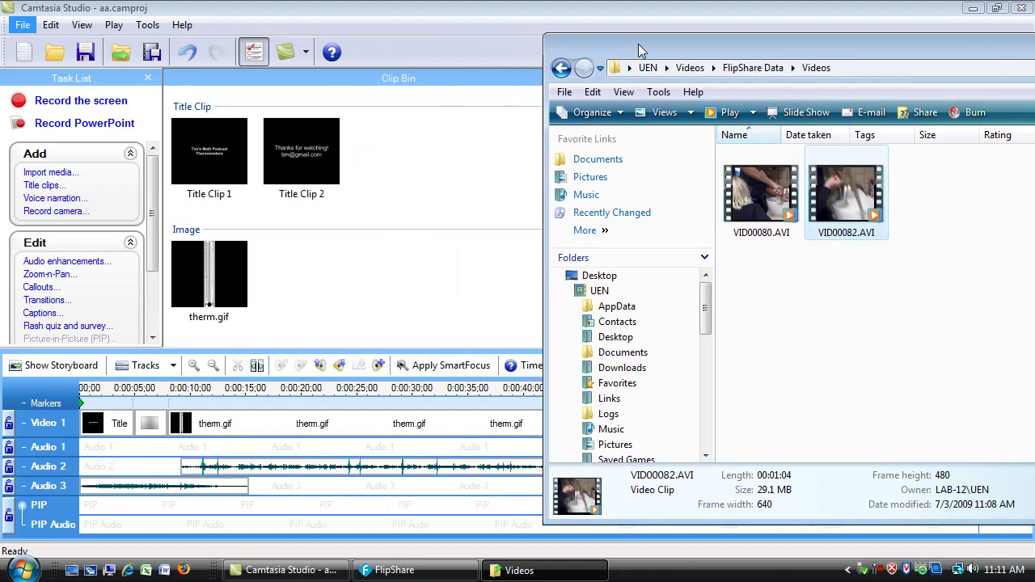
click(421, 290)
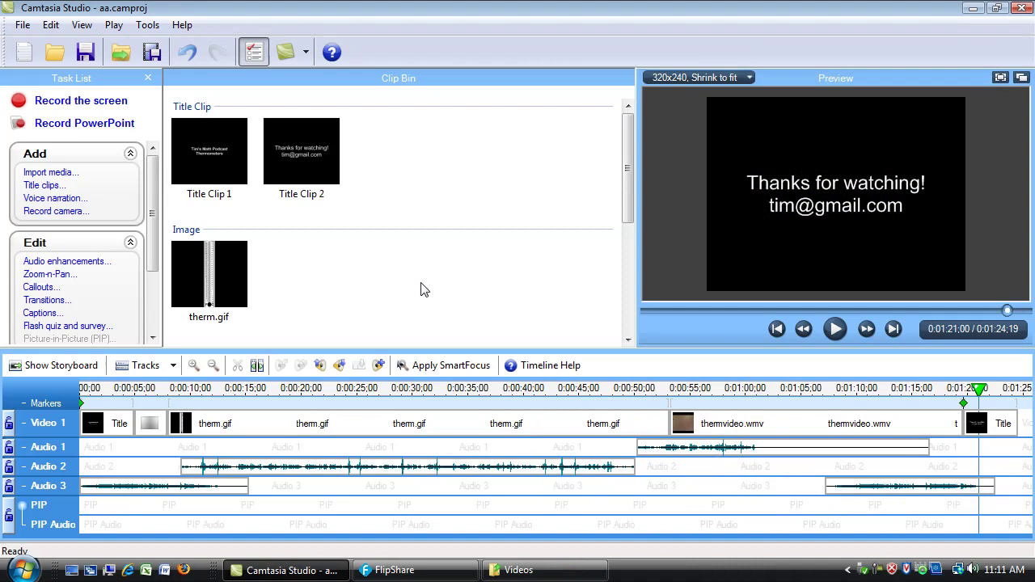